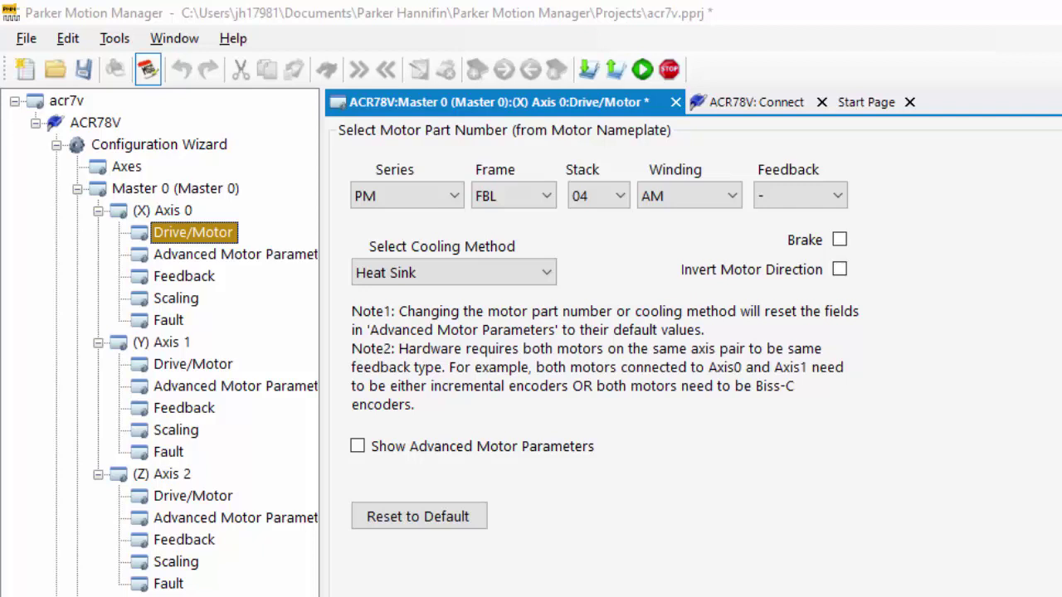
Step: Review the PM motor's series, stack and feedback options, keeping stack 04 and no feedback
left_click(450, 196)
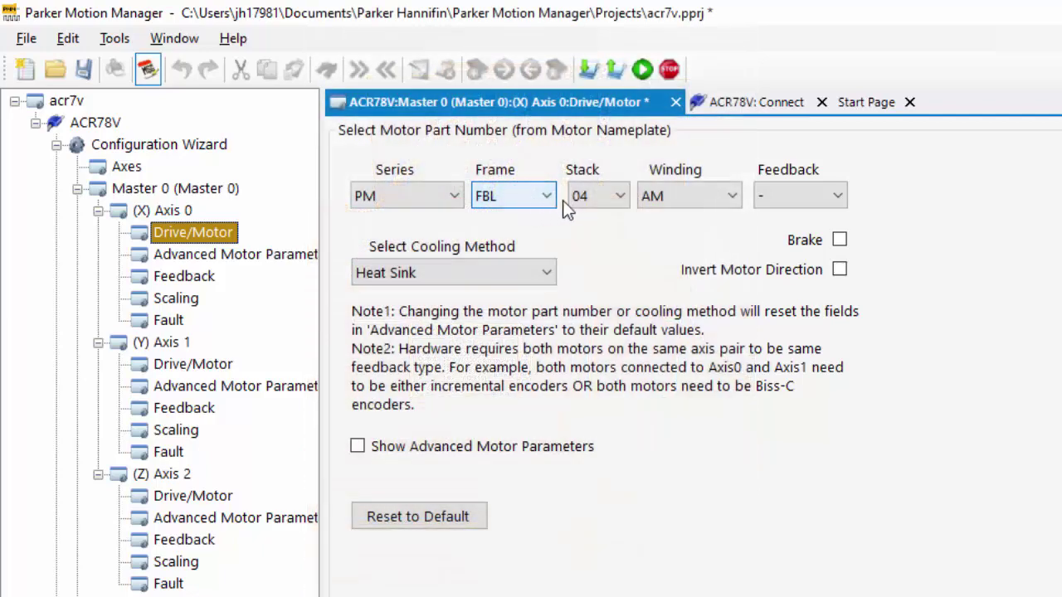
left_click(585, 196)
left_click(585, 196)
left_click(662, 196)
left_click(839, 199)
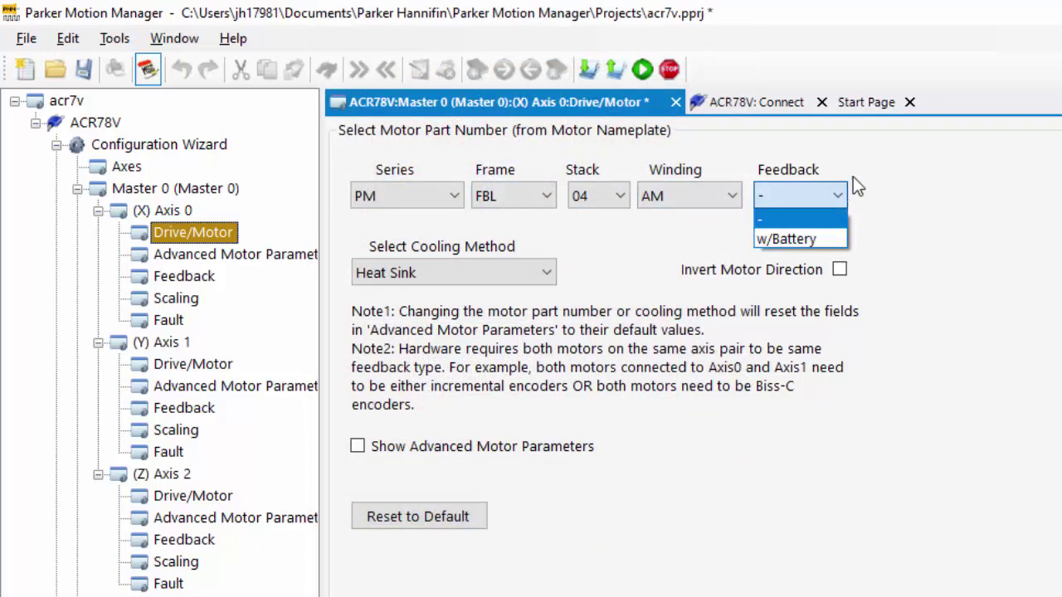
left_click(855, 161)
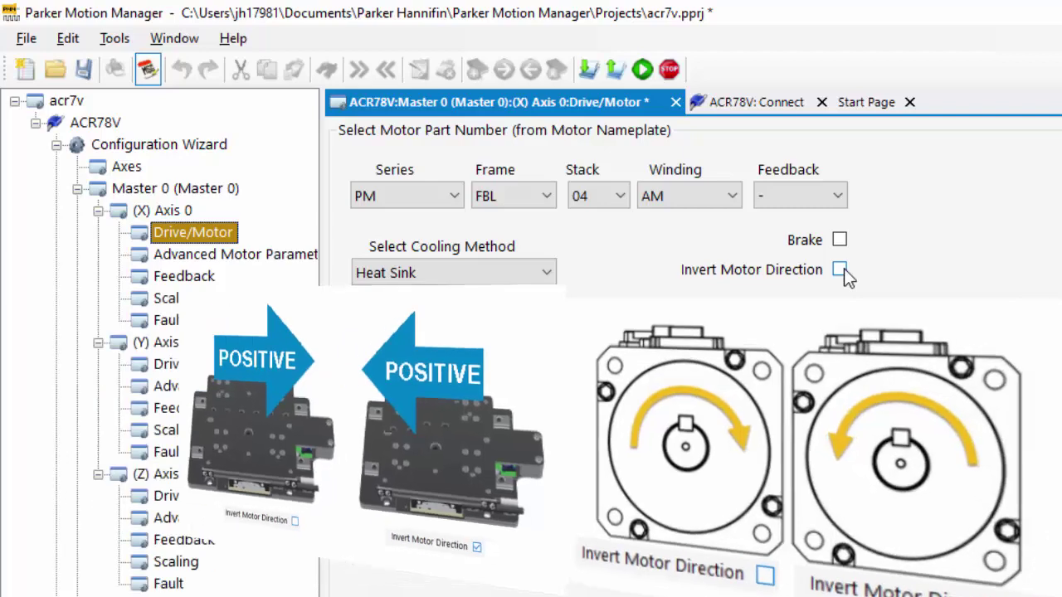
Step: Switch the series to MSR and check its frame 080L, winding CD and feedback E1 options
left_click(413, 194)
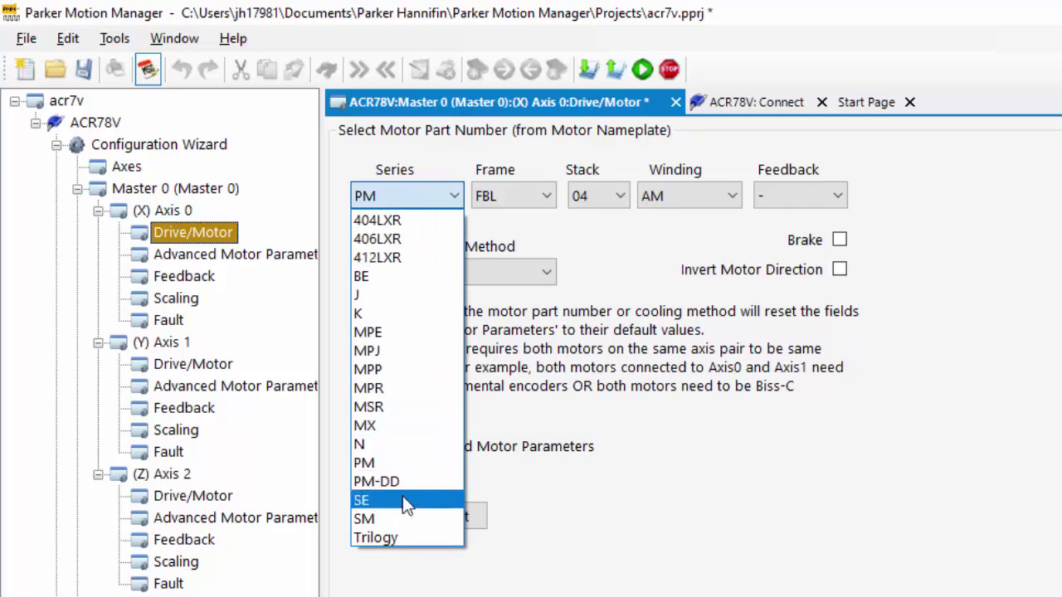
left_click(384, 408)
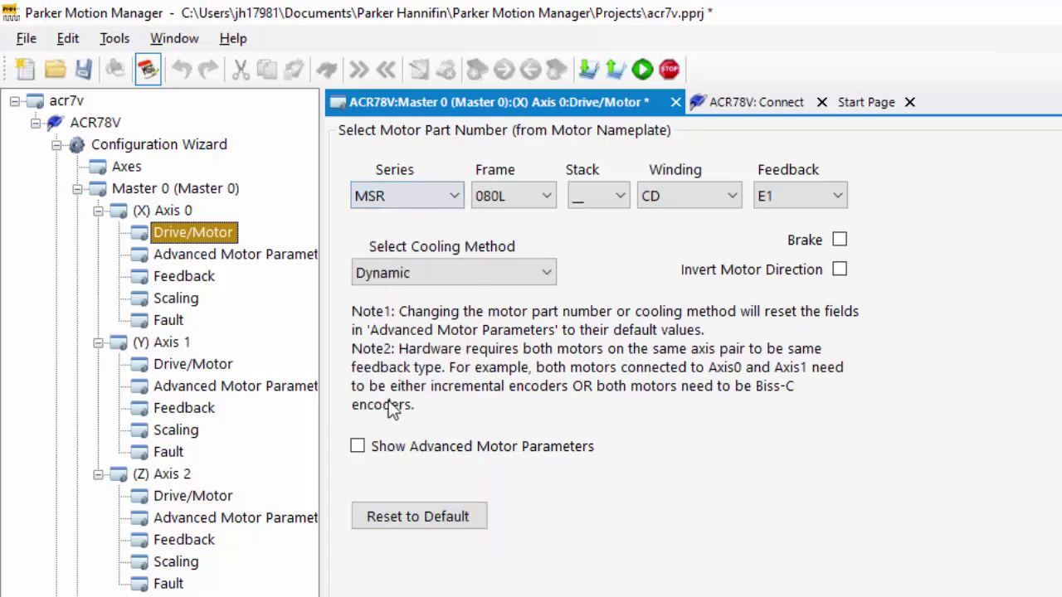
left_click(540, 199)
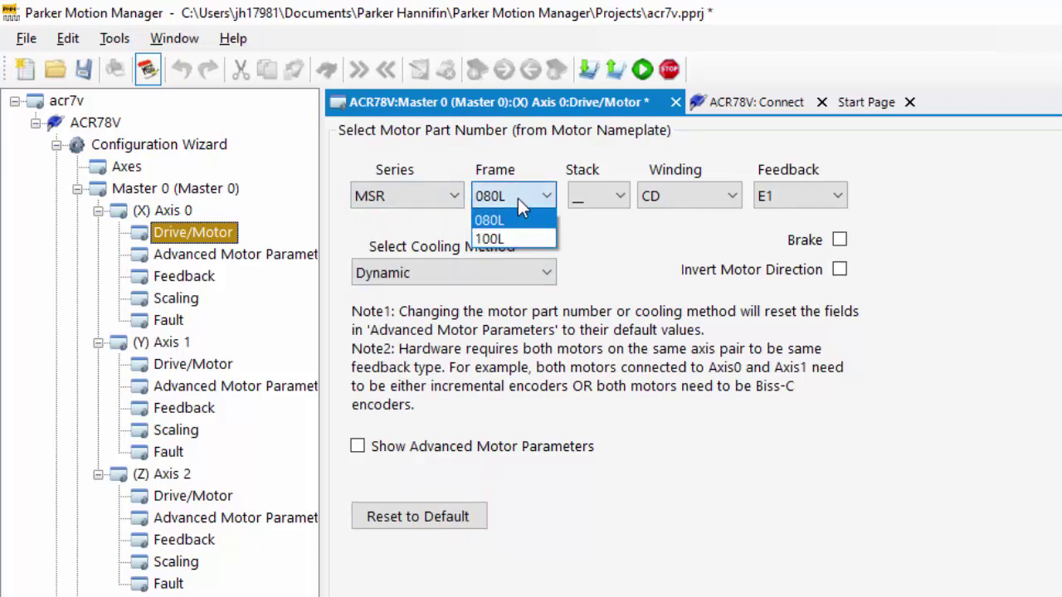
left_click(661, 197)
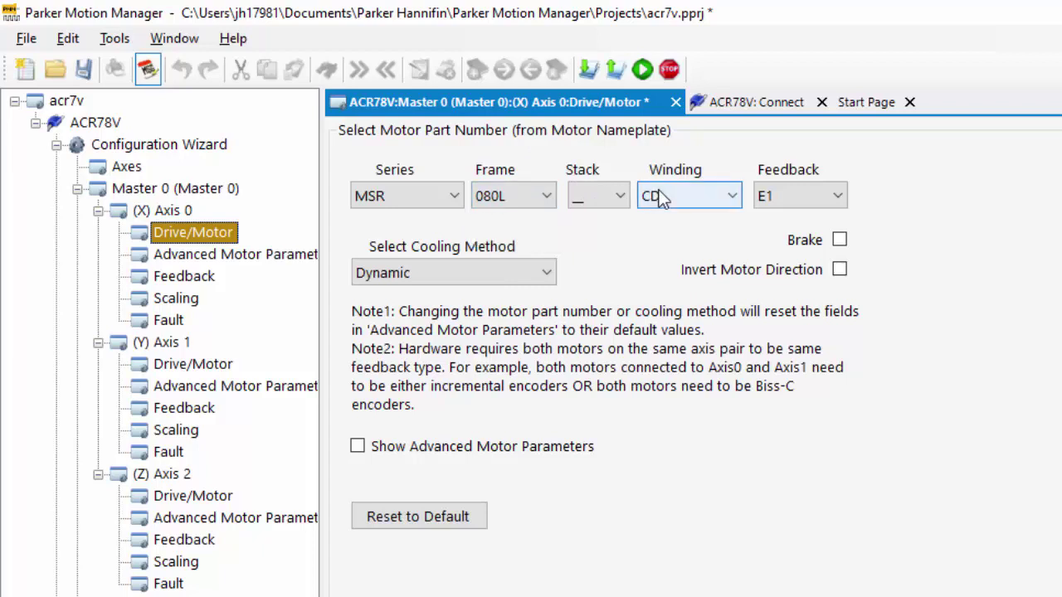
left_click(661, 200)
left_click(661, 198)
left_click(808, 199)
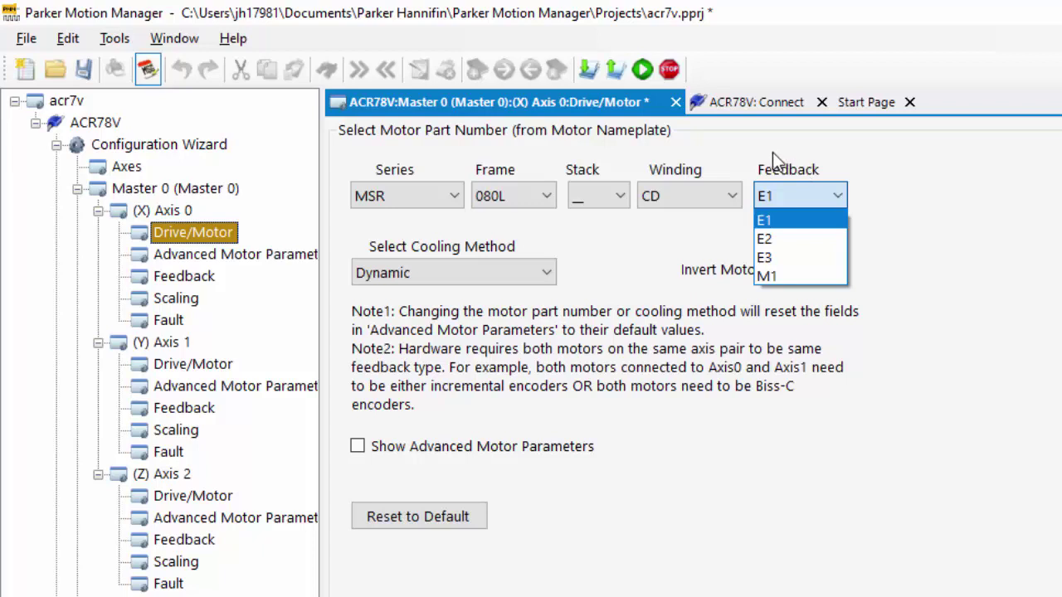
left_click(446, 196)
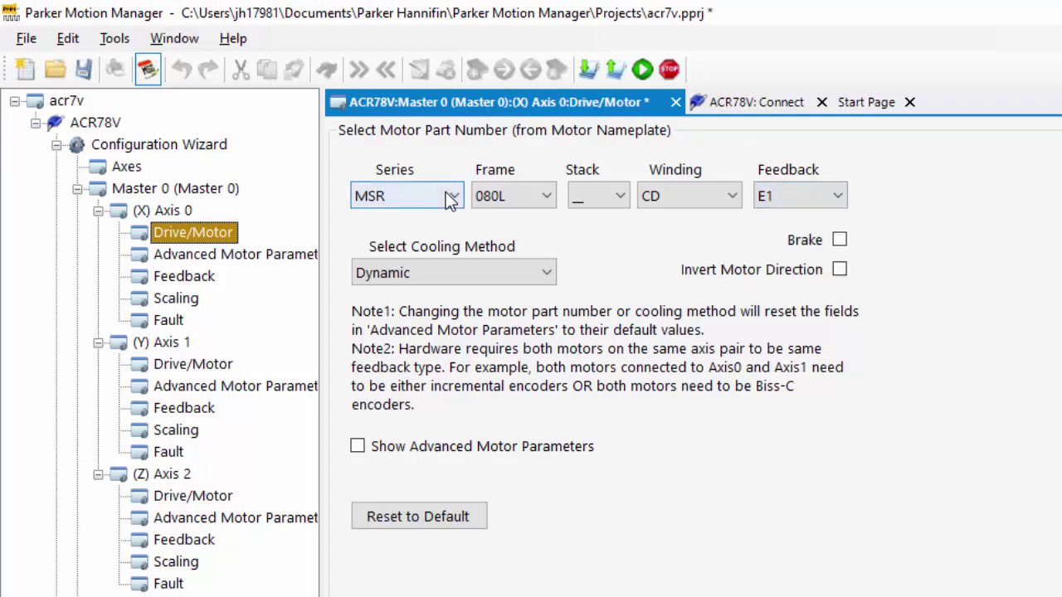
Step: Select series PM, frame FBL and stack 04, keeping Heat Sink as the cooling method
left_click(446, 195)
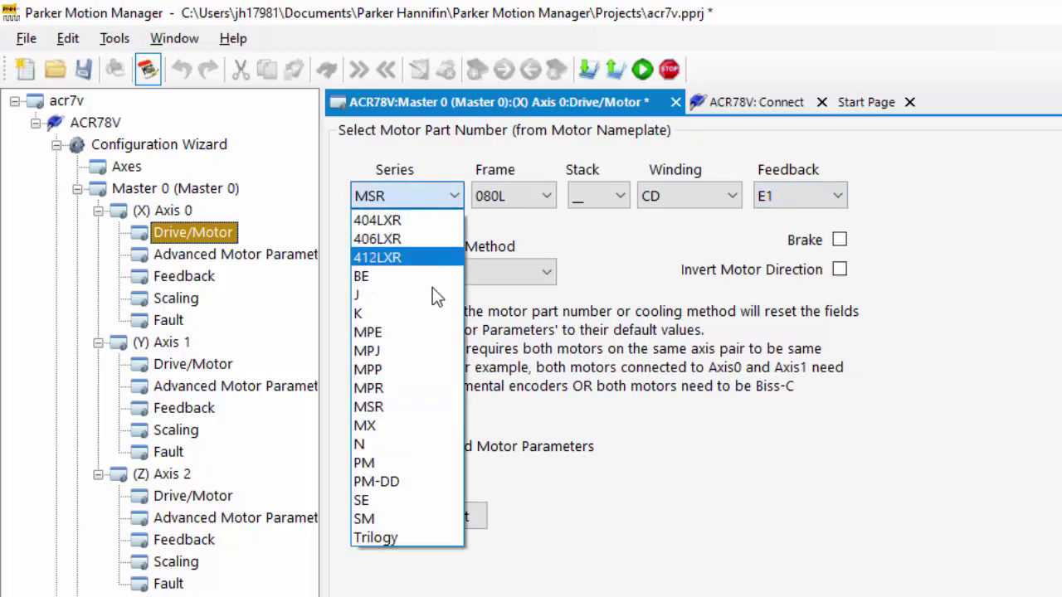
left_click(404, 463)
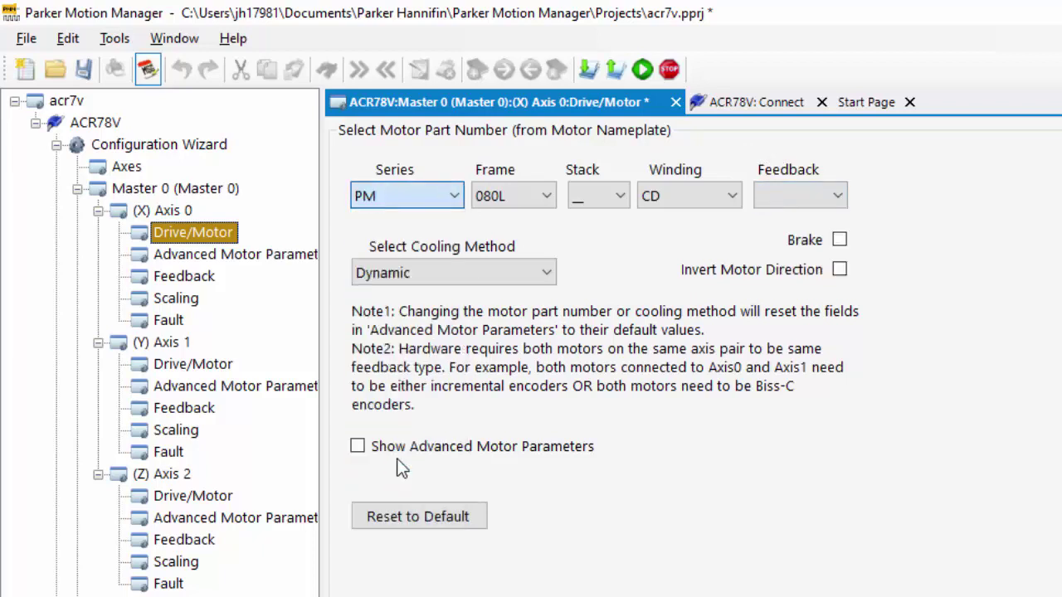
left_click(510, 199)
left_click(509, 232)
left_click(609, 196)
left_click(611, 248)
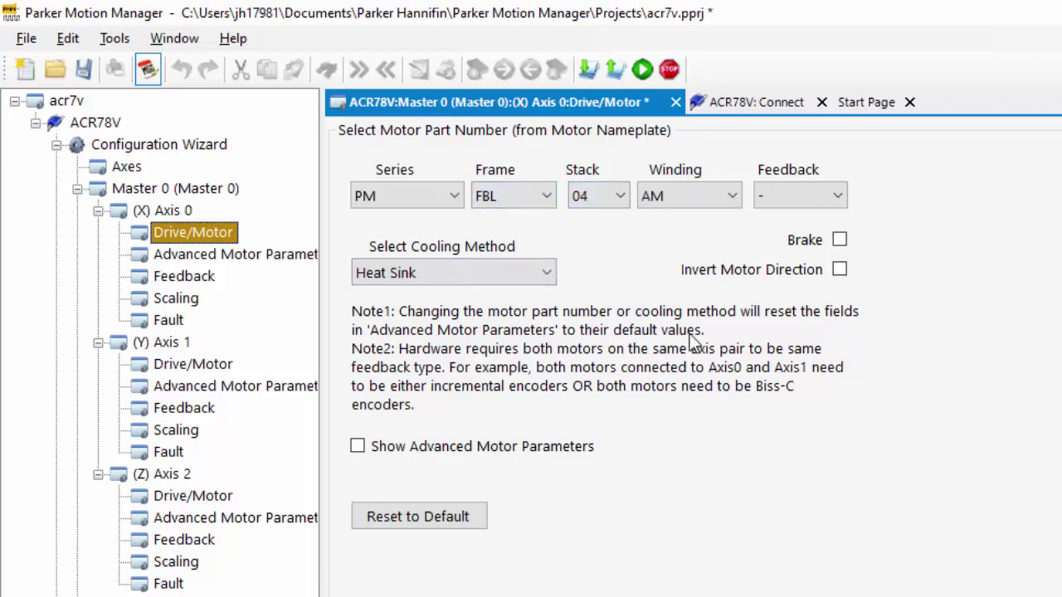
left_click(547, 274)
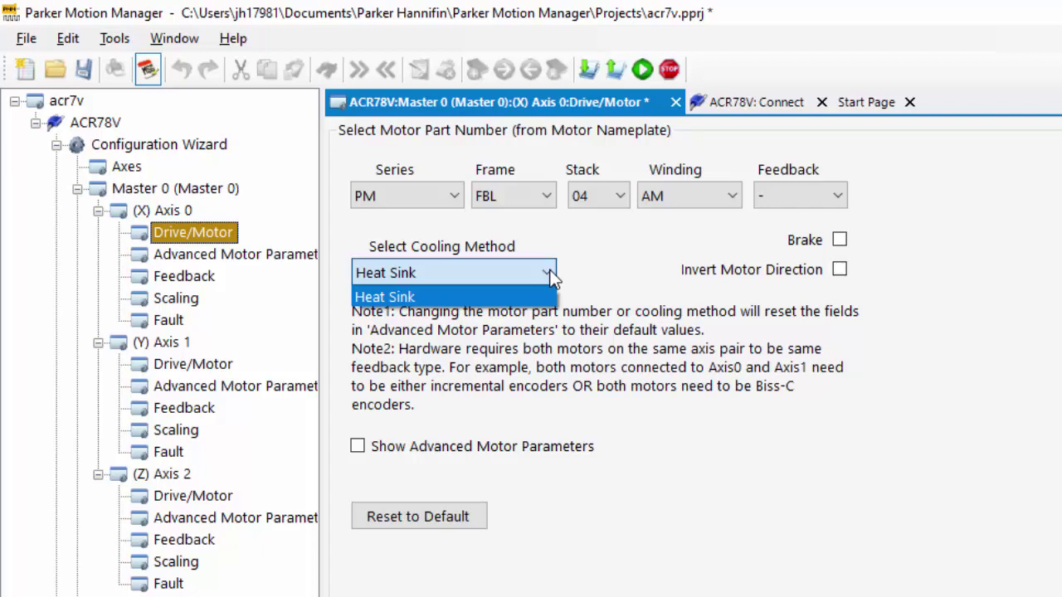
left_click(551, 277)
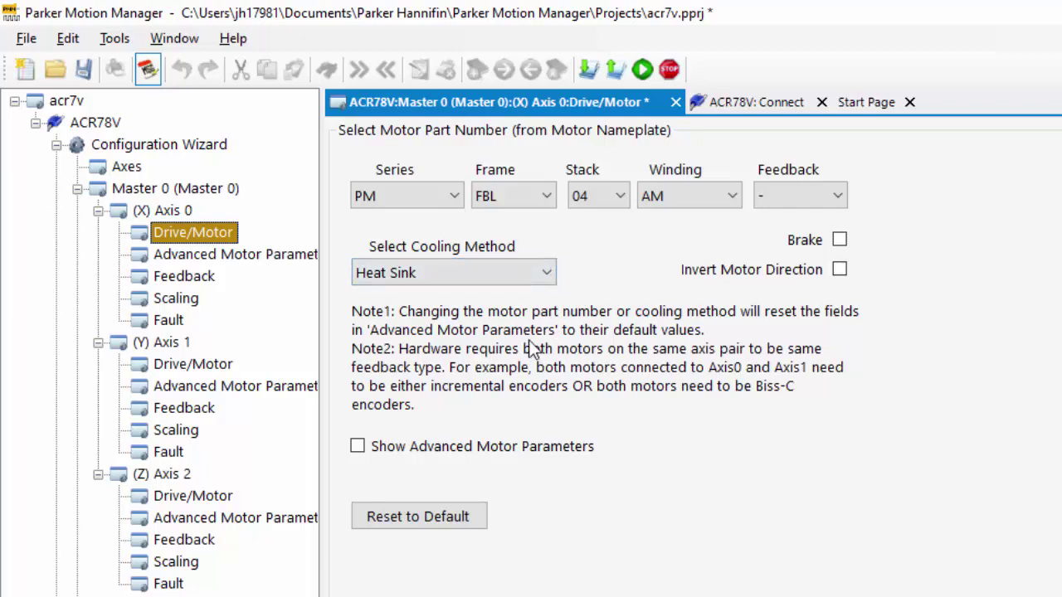
left_click(439, 199)
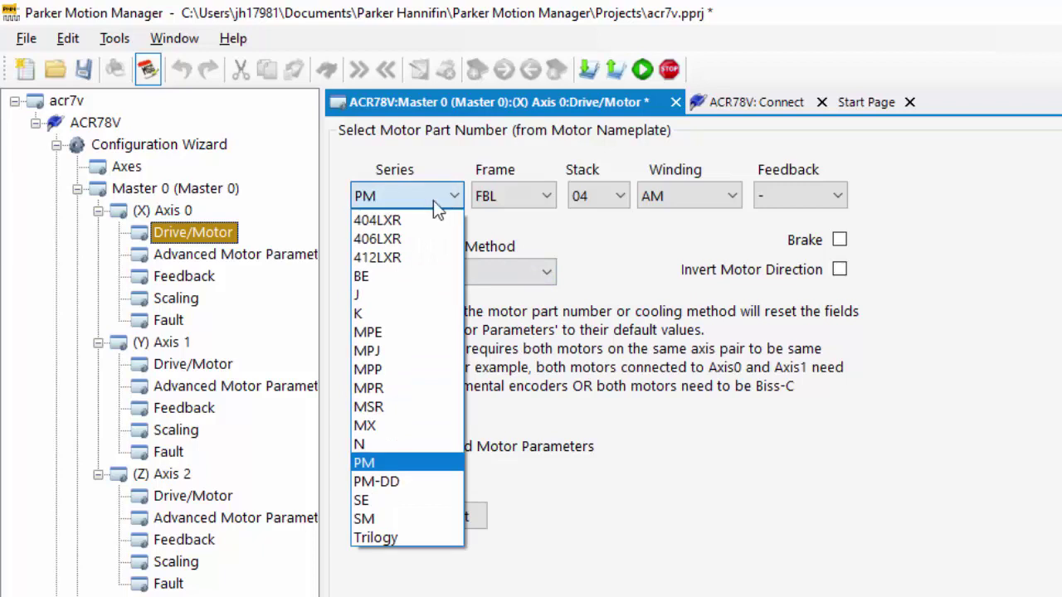
left_click(393, 280)
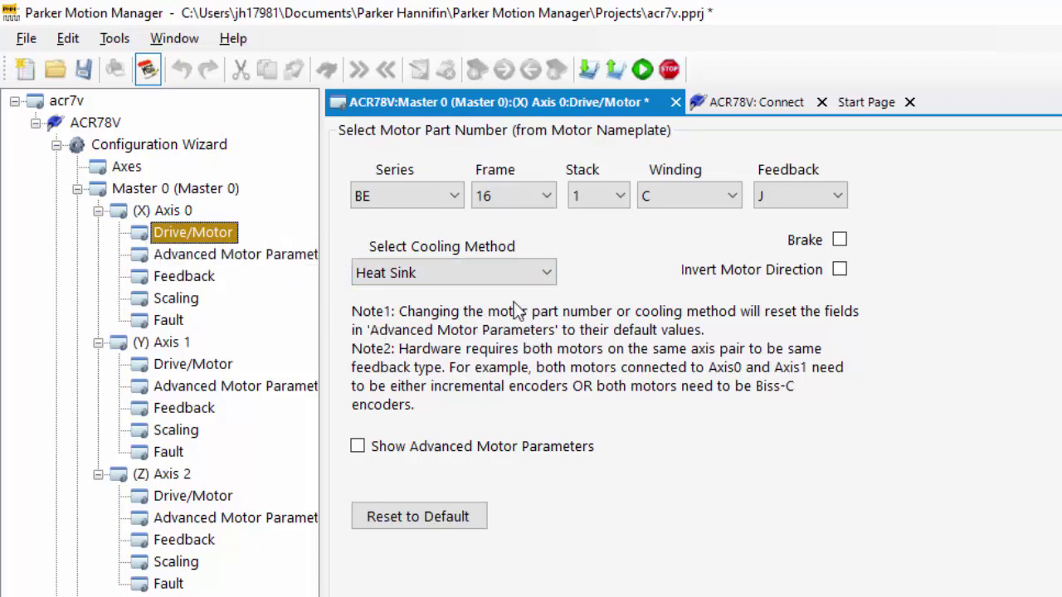
left_click(425, 195)
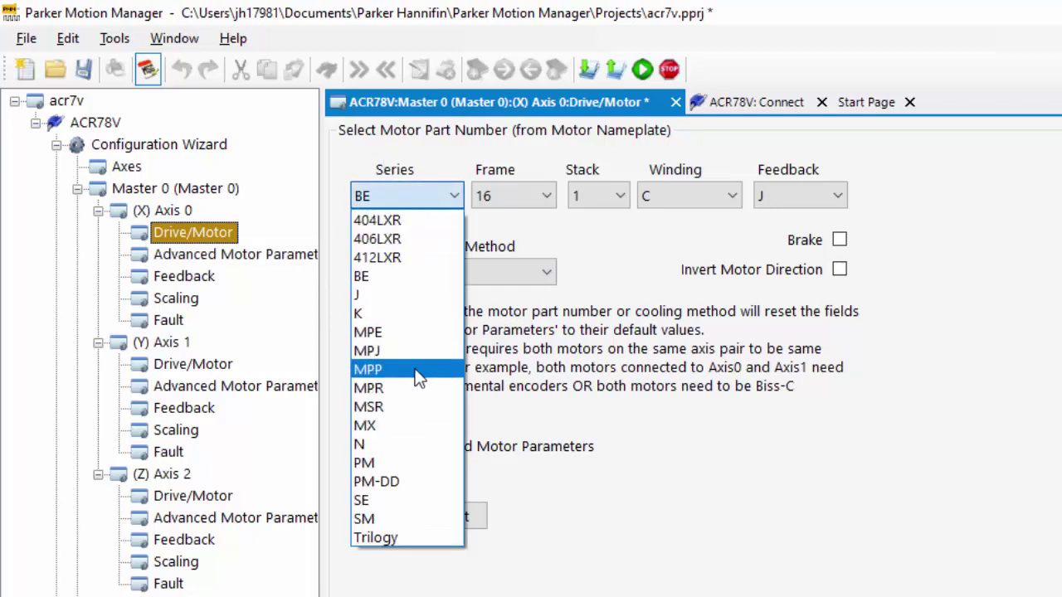
key("Escape")
key("p")
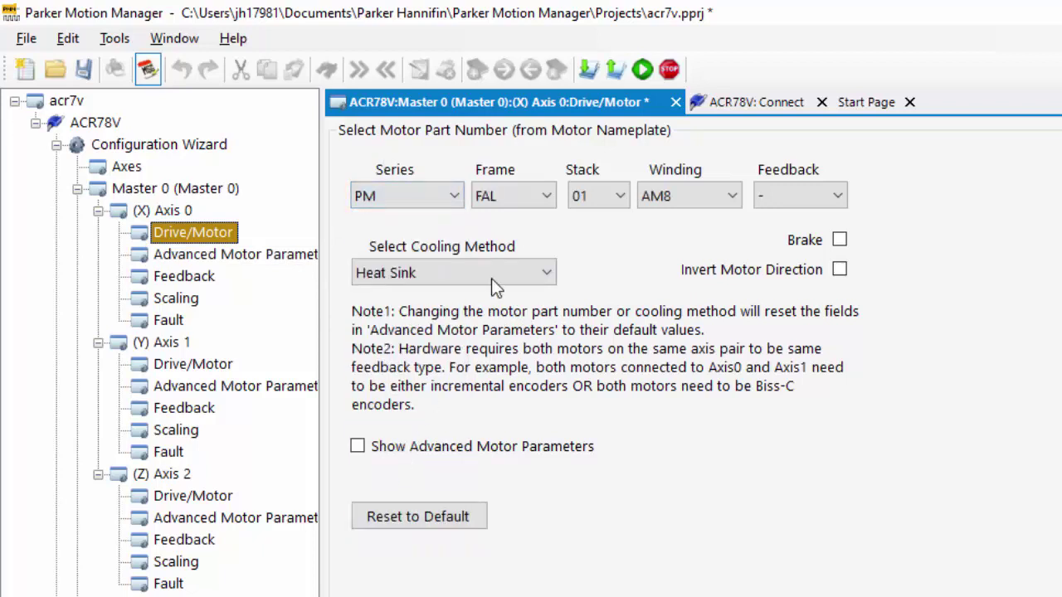
left_click(504, 194)
left_click(505, 240)
left_click(591, 195)
left_click(596, 252)
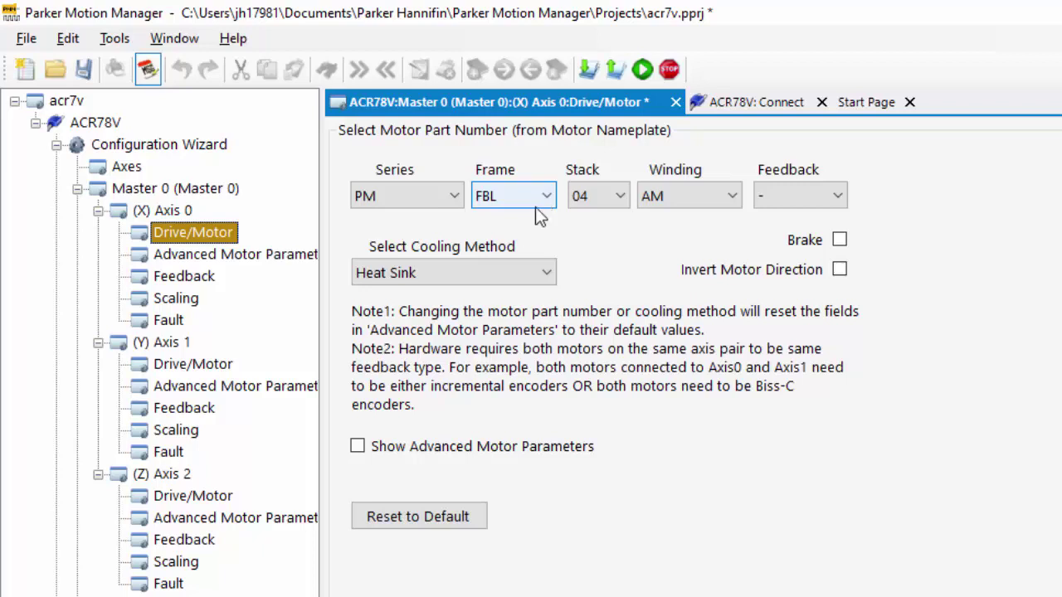
Step: Check Axis 1's Drive/Motor settings, then return to Axis 0's Drive/Motor page
left_click(174, 364)
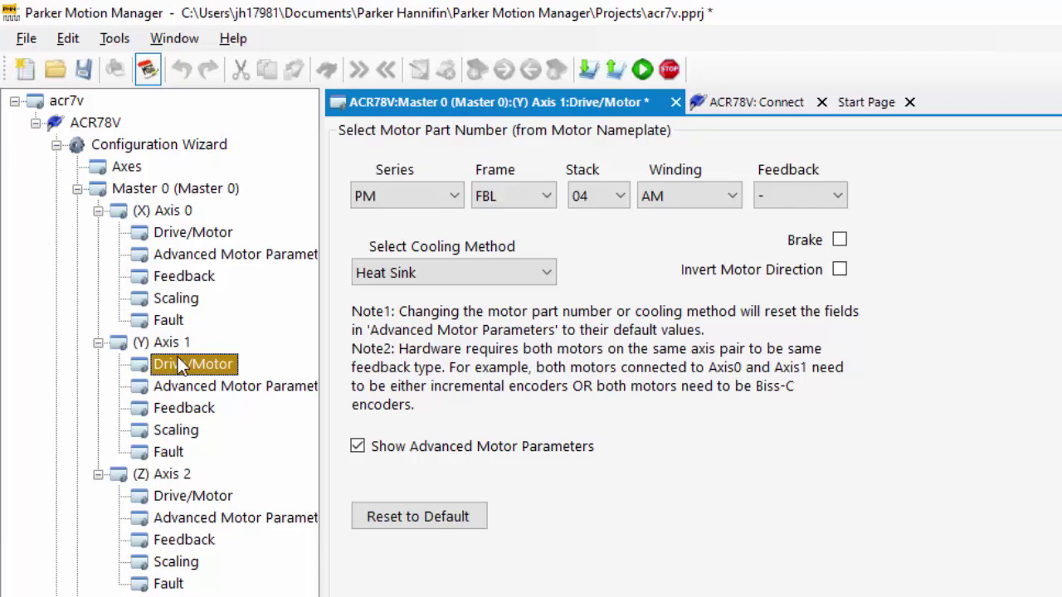
left_click(183, 234)
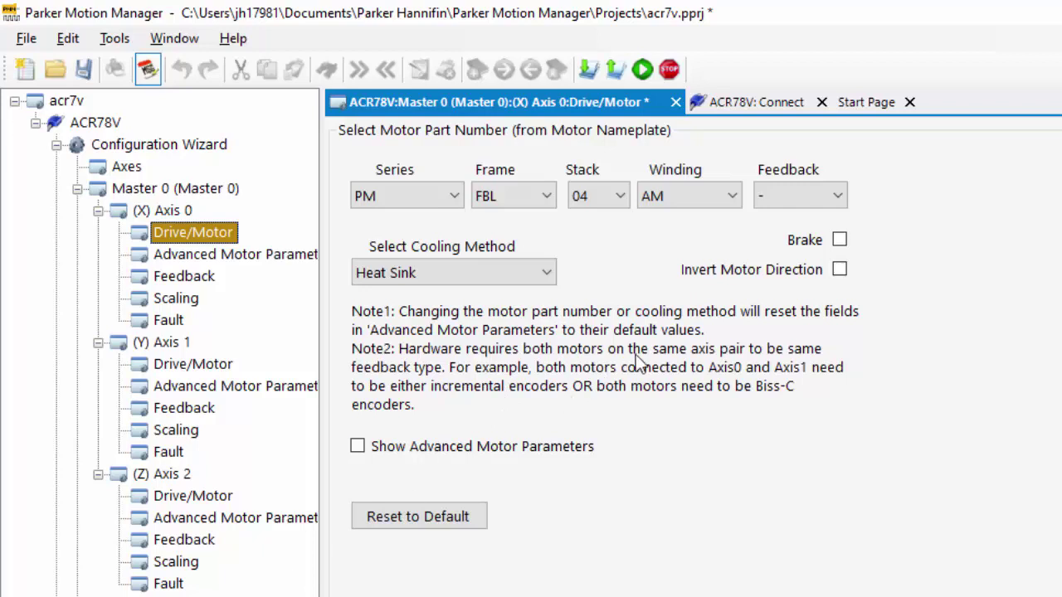
Step: Turn on Show Advanced Motor Parameters and scroll through the PMFBL04AM parameter table
left_click(359, 449)
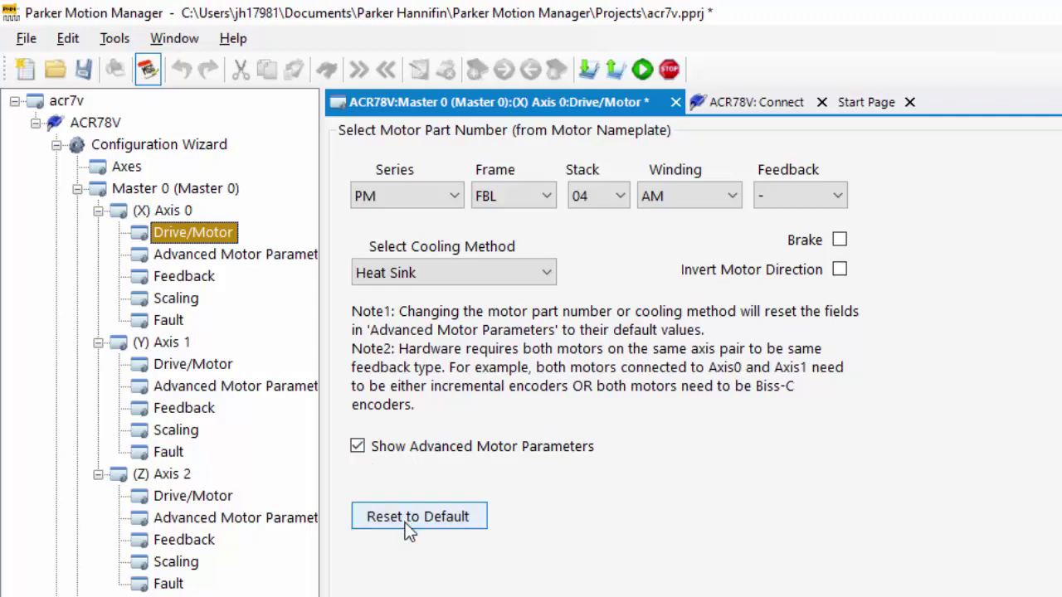
left_click(113, 564)
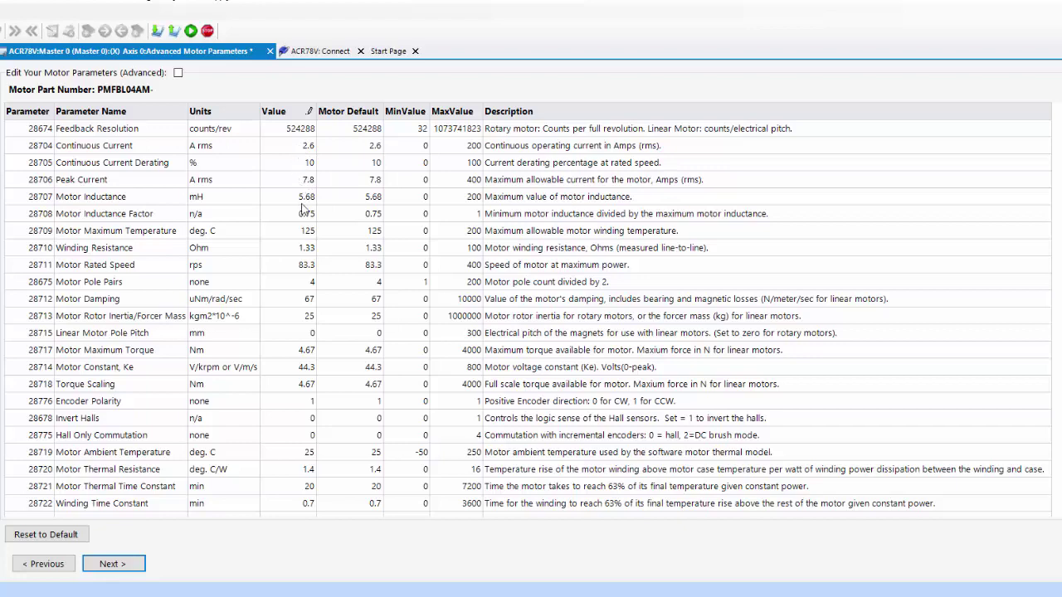
scroll(306, 331, "down", 3)
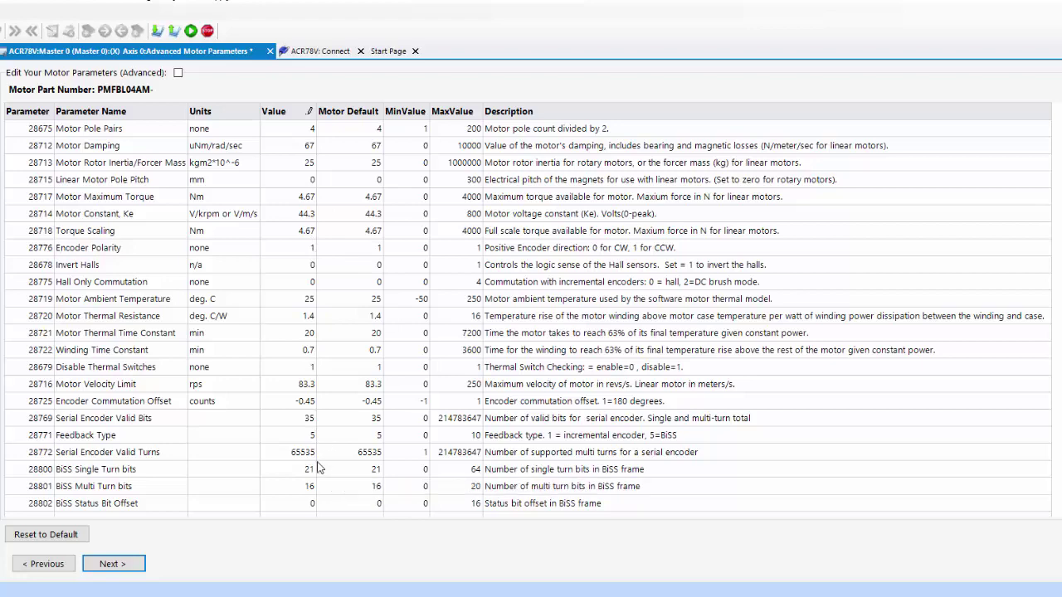
scroll(322, 472, "down", 2)
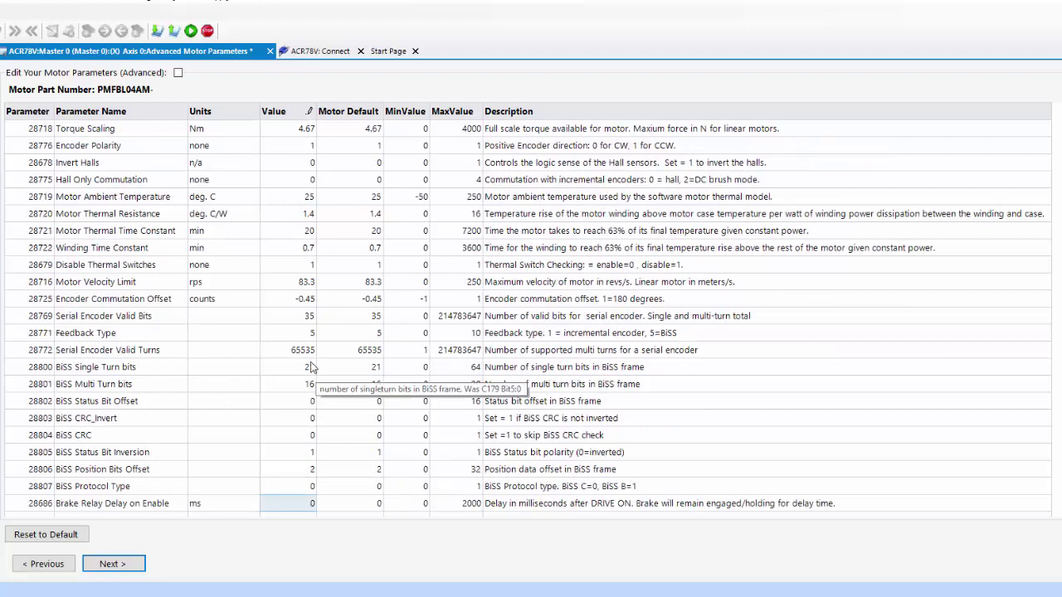
scroll(344, 464, "down", 1)
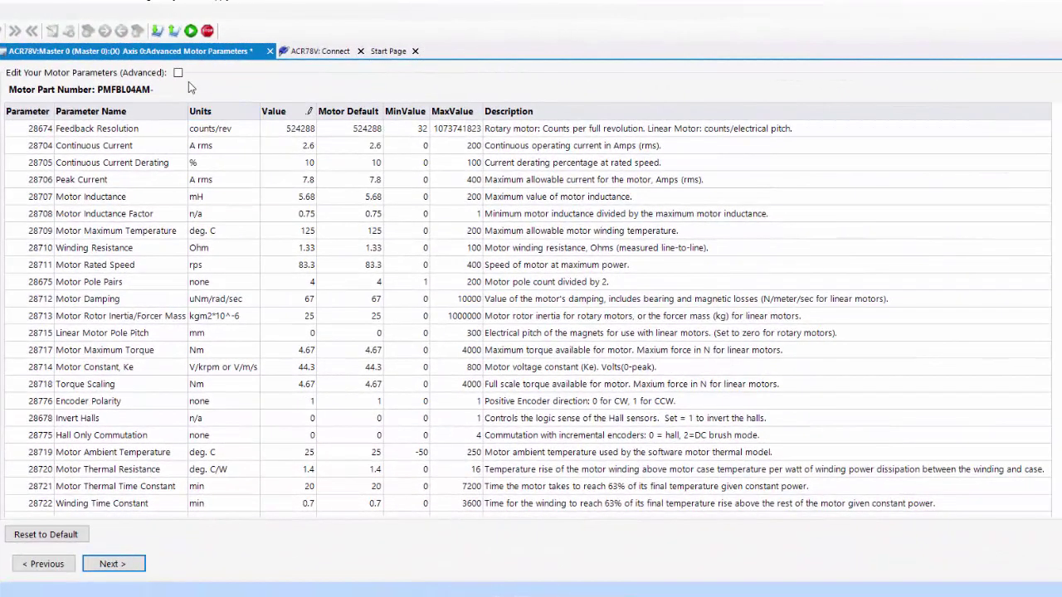
Step: Enable Edit Your Motor Parameters (Advanced) and select the Motor Ambient Temperature value
left_click(179, 73)
left_click(299, 454)
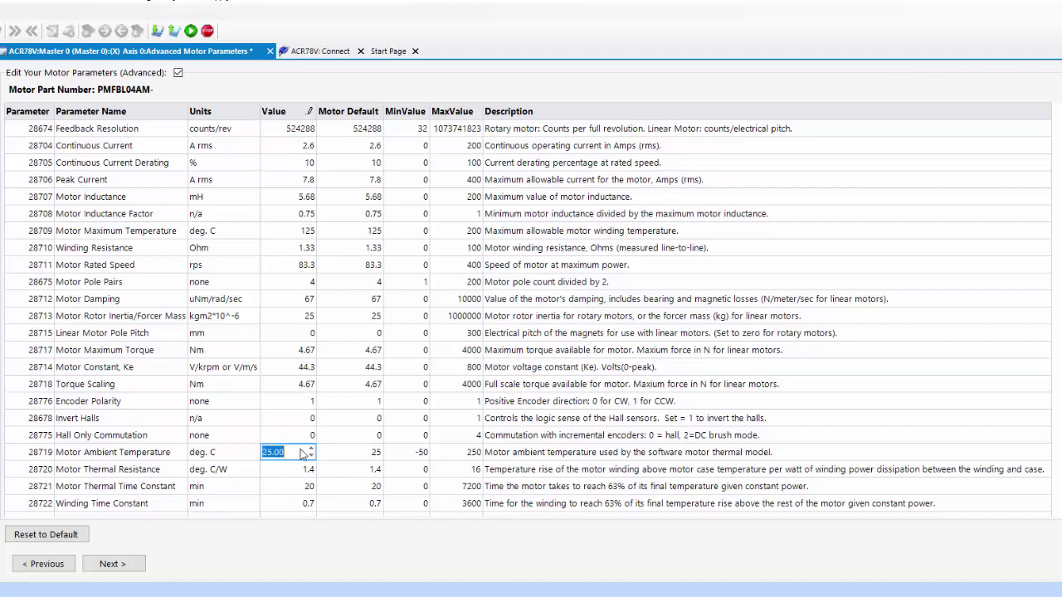